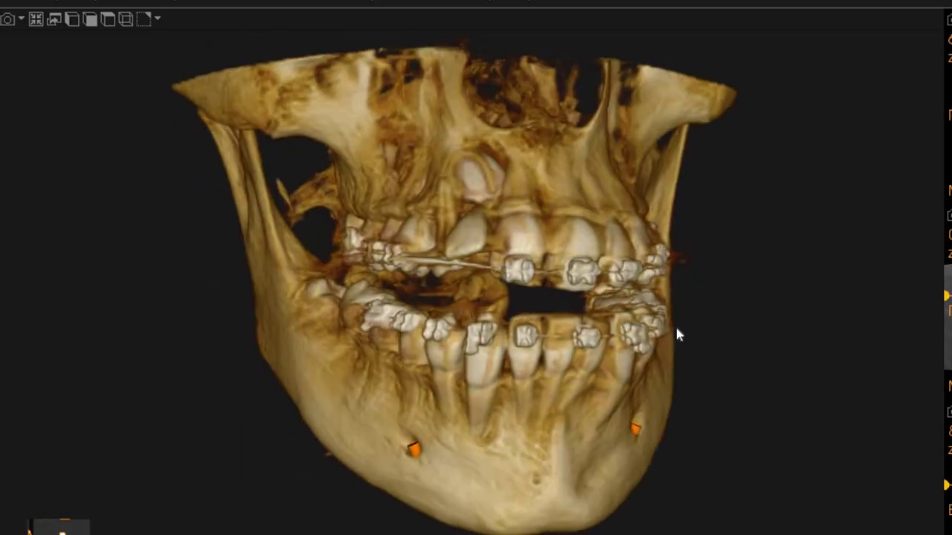
# Step: Orbit the 3D skull to inspect the jaws, then shift the cross-sectional slice position
pyautogui.moveTo(510, 155); pyautogui.dragTo(533, 160)
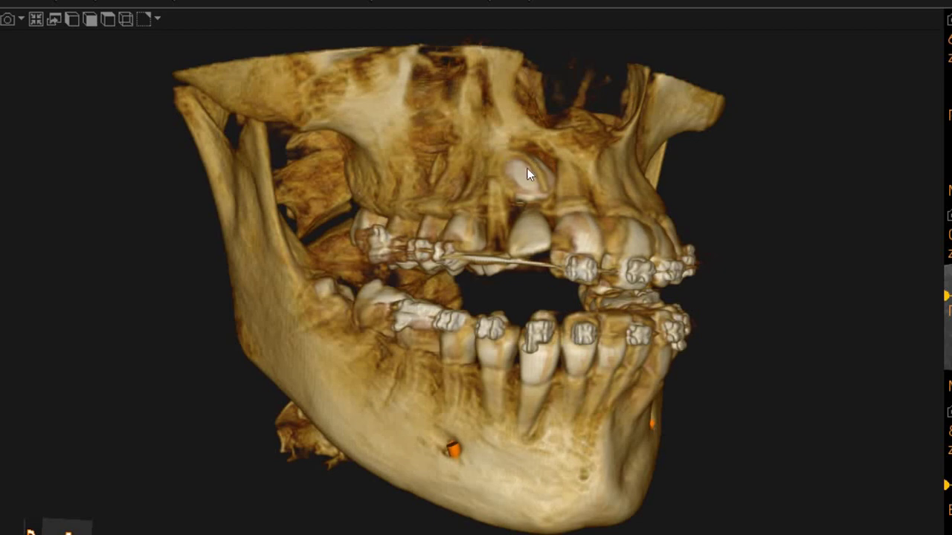
pyautogui.moveTo(445, 311); pyautogui.dragTo(532, 200)
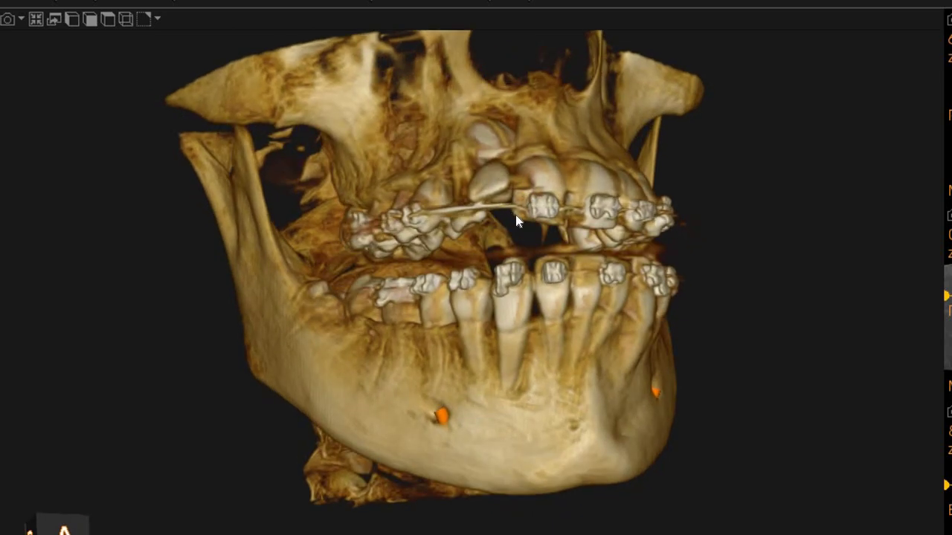
pyautogui.moveTo(505, 156); pyautogui.dragTo(519, 181)
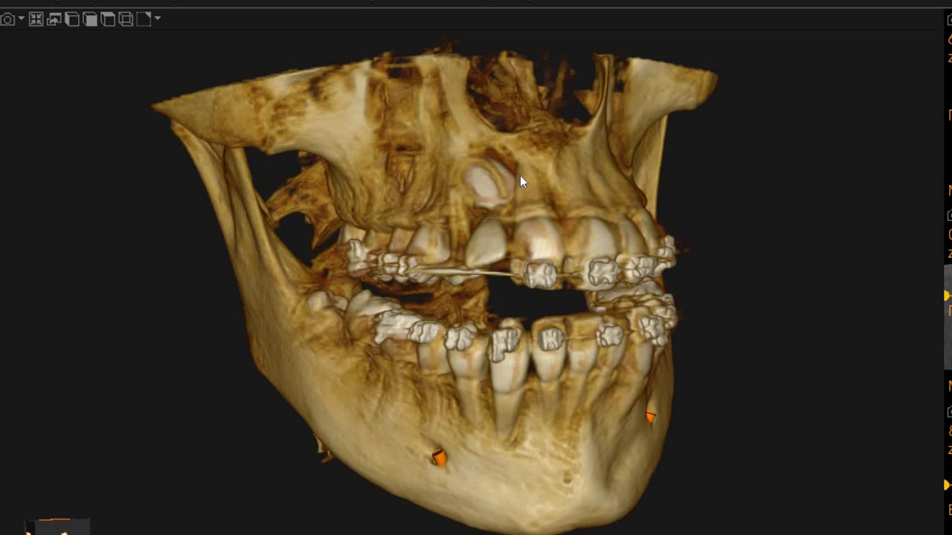
pyautogui.moveTo(579, 224); pyautogui.dragTo(617, 268)
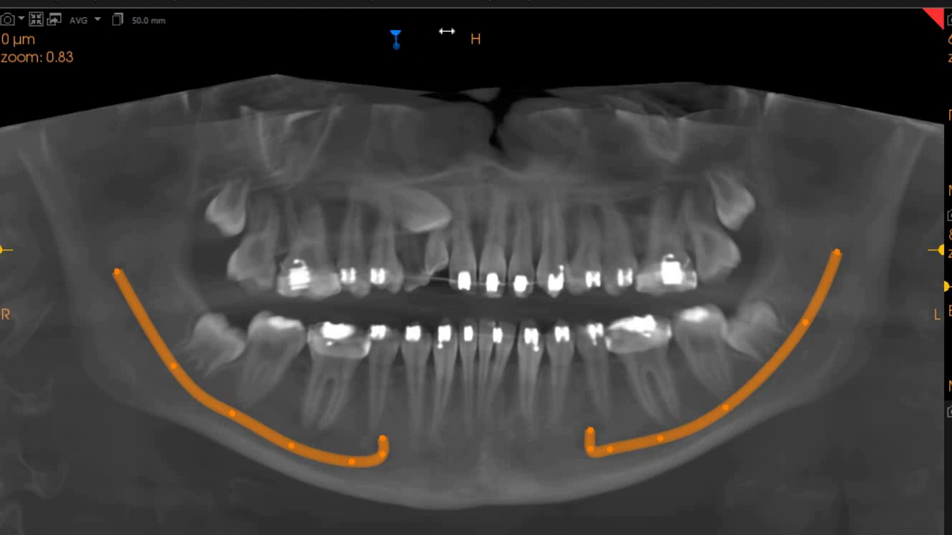
pyautogui.moveTo(396, 37); pyautogui.dragTo(445, 38)
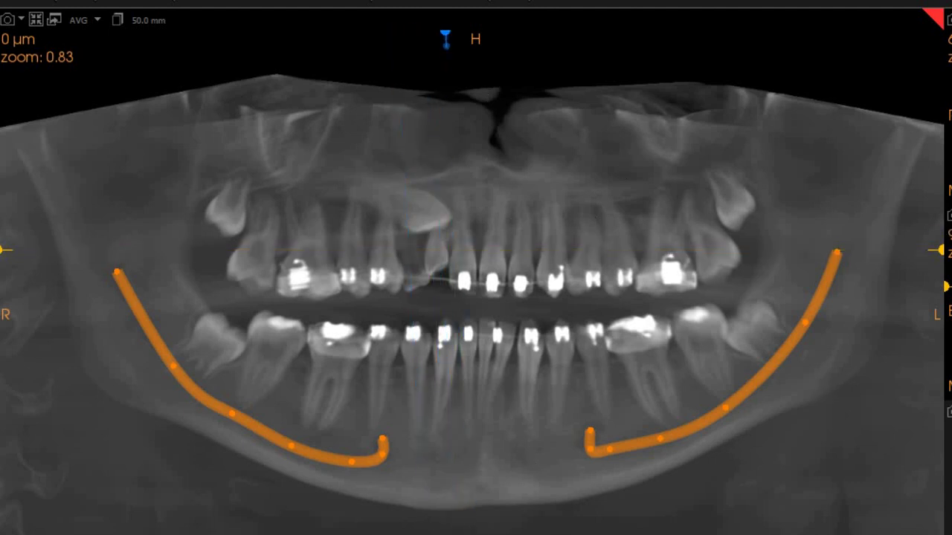
# Step: Maximize the cross-sectional view and step the slices from 94.0 mm to 91.0 mm
pyautogui.doubleClick(533, 250)
pyautogui.scroll(-3, 543, 240)
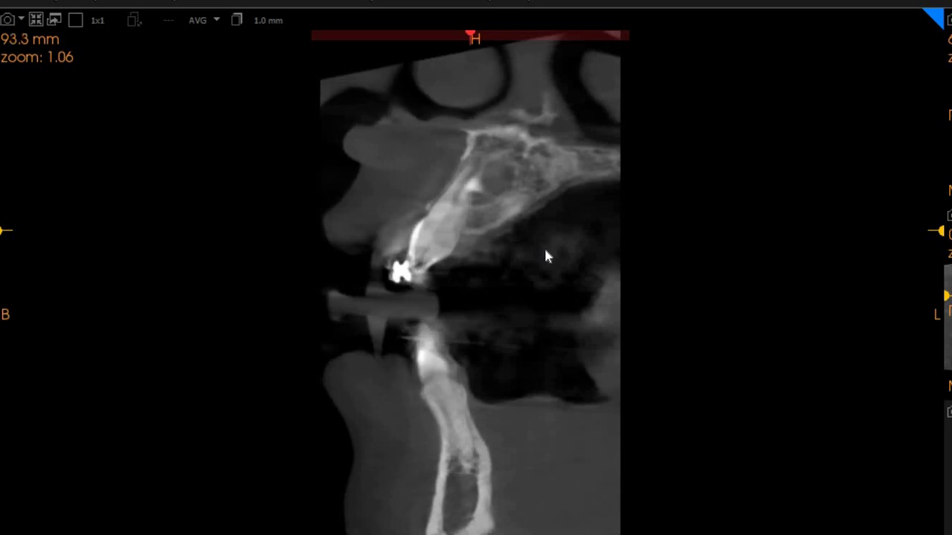
pyautogui.scroll(-5, 545, 257)
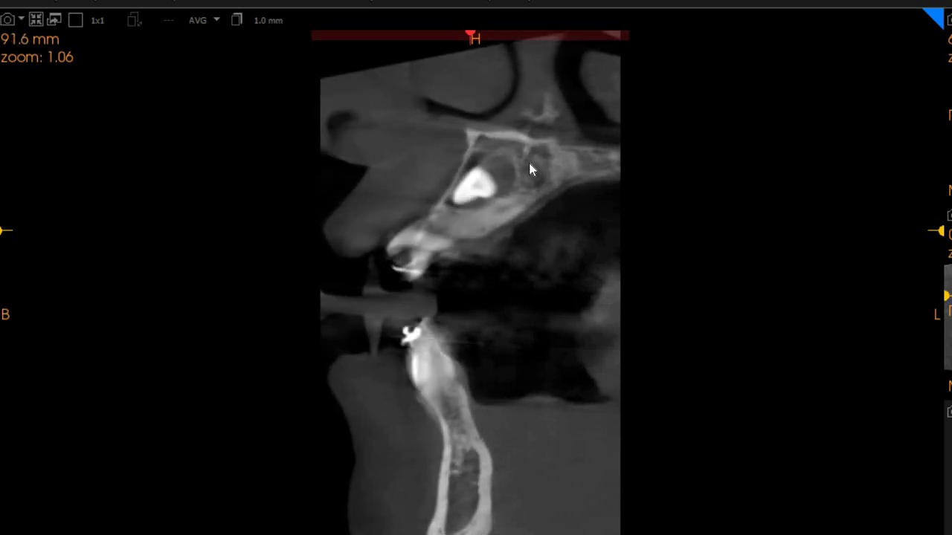
pyautogui.scroll(-4, 500, 180)
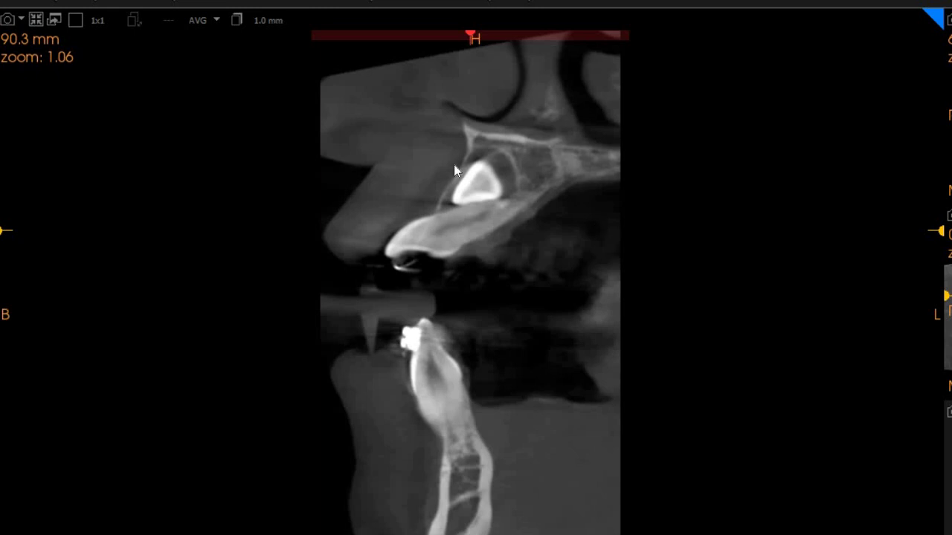
pyautogui.scroll(-5, 484, 188)
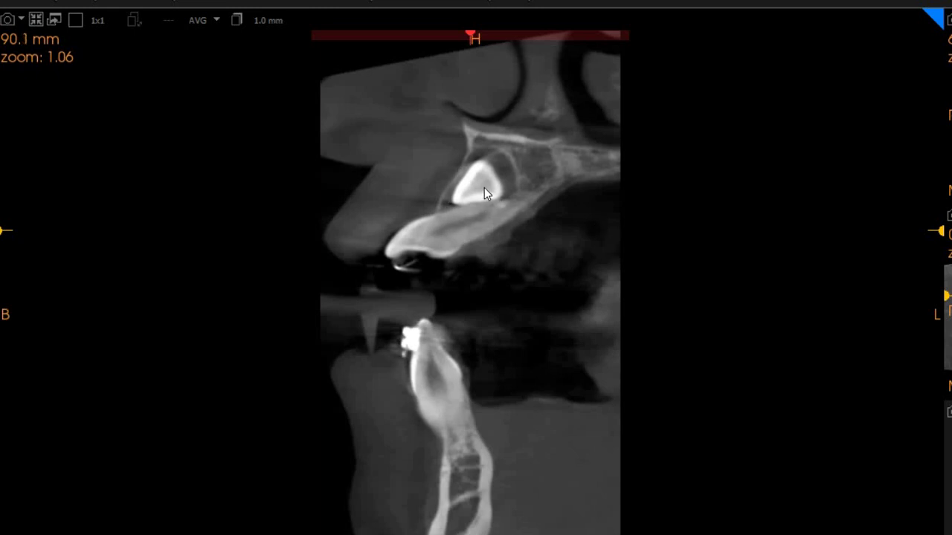
pyautogui.scroll(-4, 449, 187)
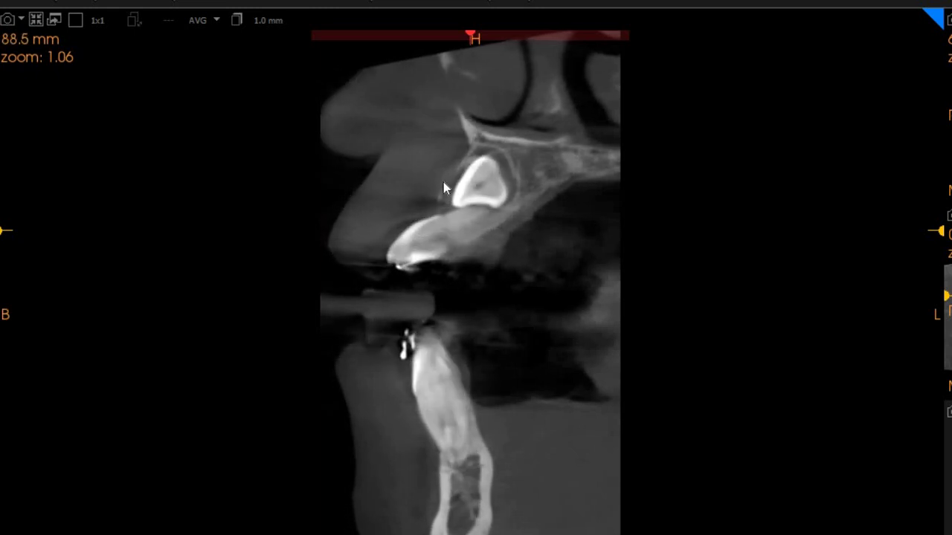
pyautogui.scroll(6, 554, 220)
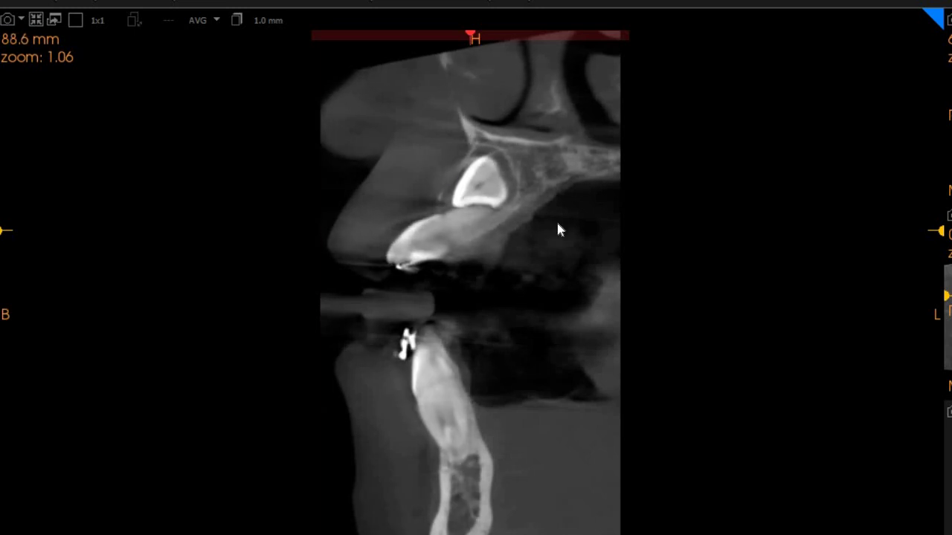
pyautogui.scroll(4, 554, 221)
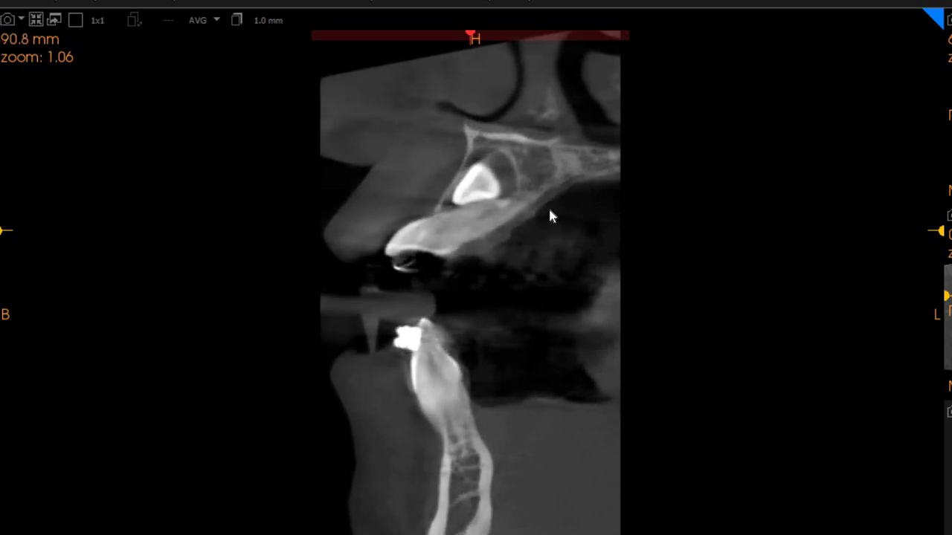
pyautogui.scroll(-5, 552, 217)
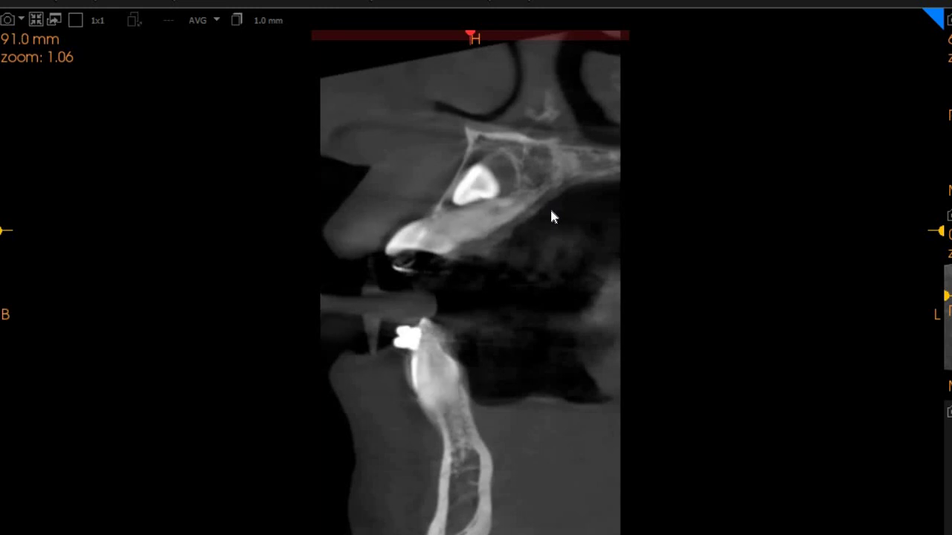
# Step: Step the cross-sections from 71.7 mm to 88.2 mm, showing the canine crown above the front teeth
pyautogui.scroll(-4, 551, 213)
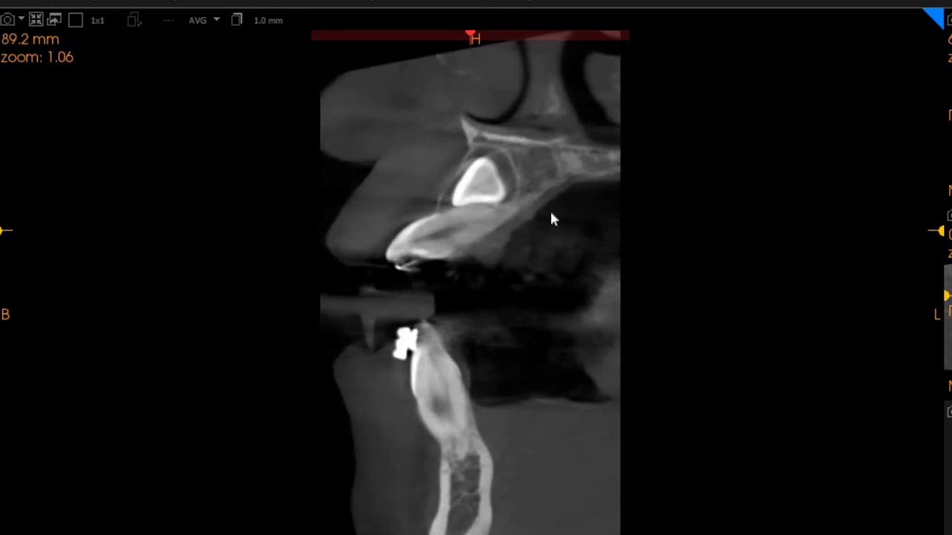
pyautogui.scroll(-5, 496, 202)
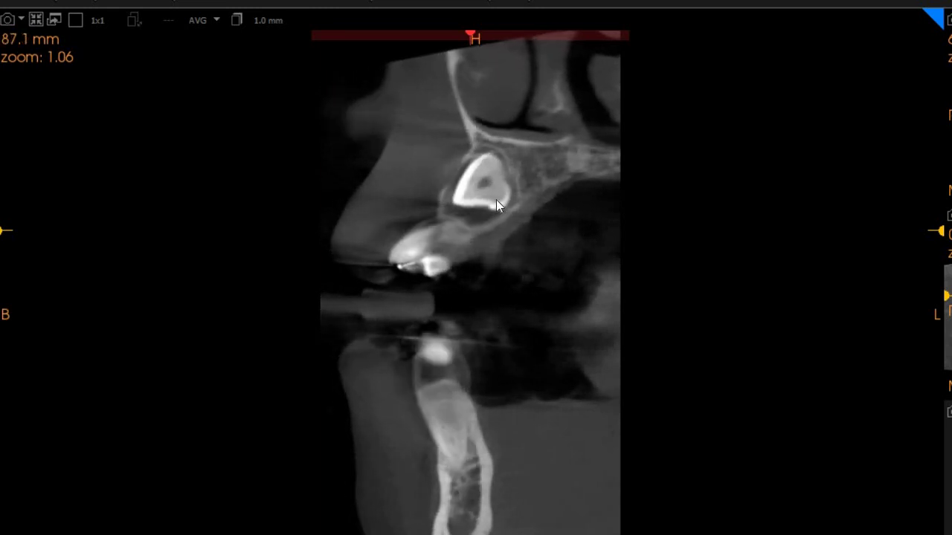
pyautogui.scroll(-3, 550, 210)
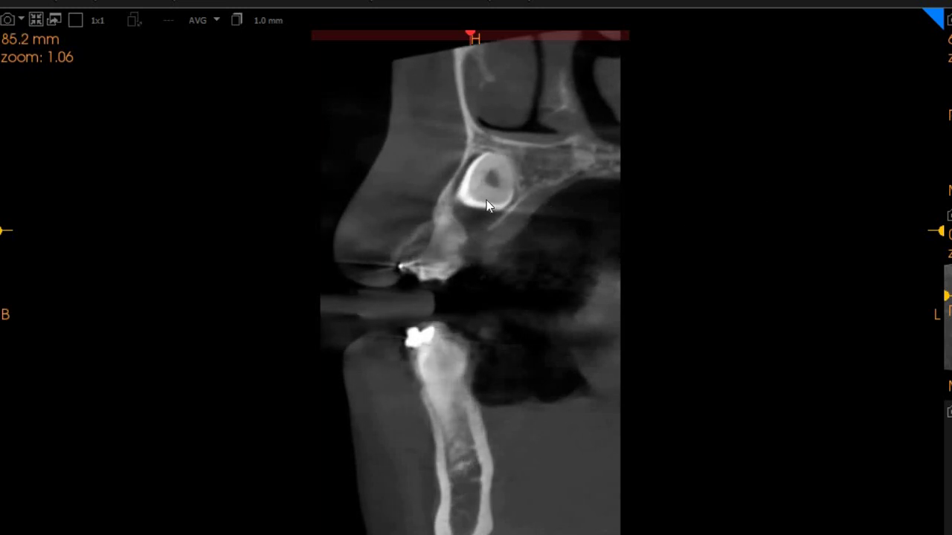
pyautogui.scroll(1, 453, 232)
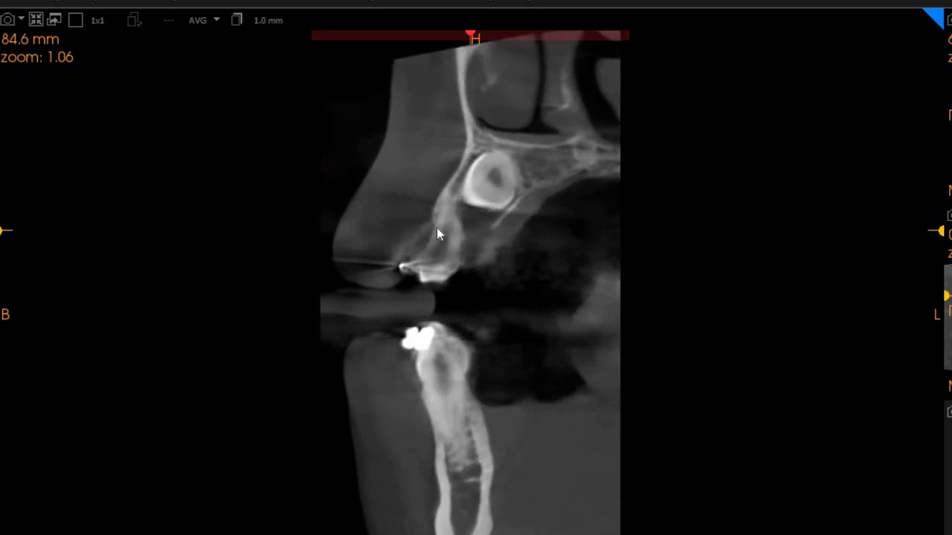
pyautogui.scroll(-3, 460, 226)
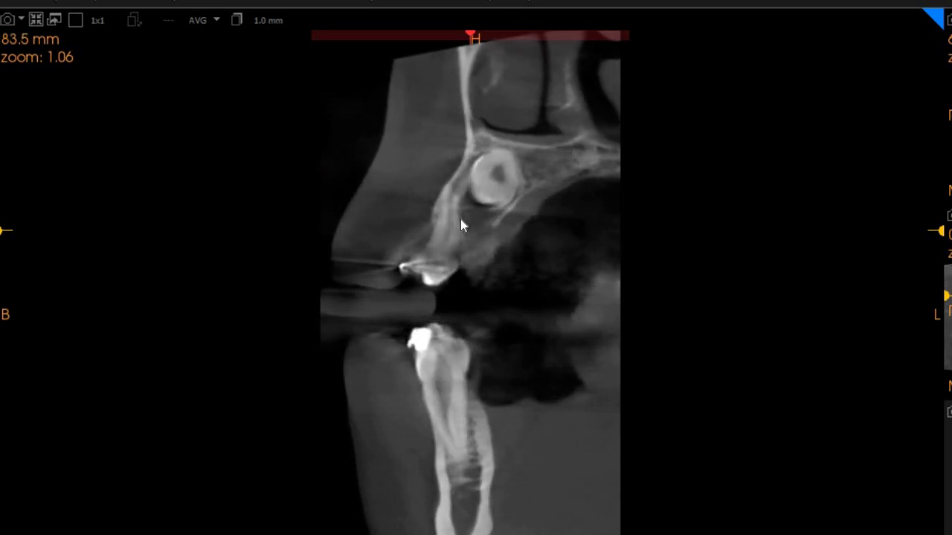
pyautogui.scroll(-4, 499, 162)
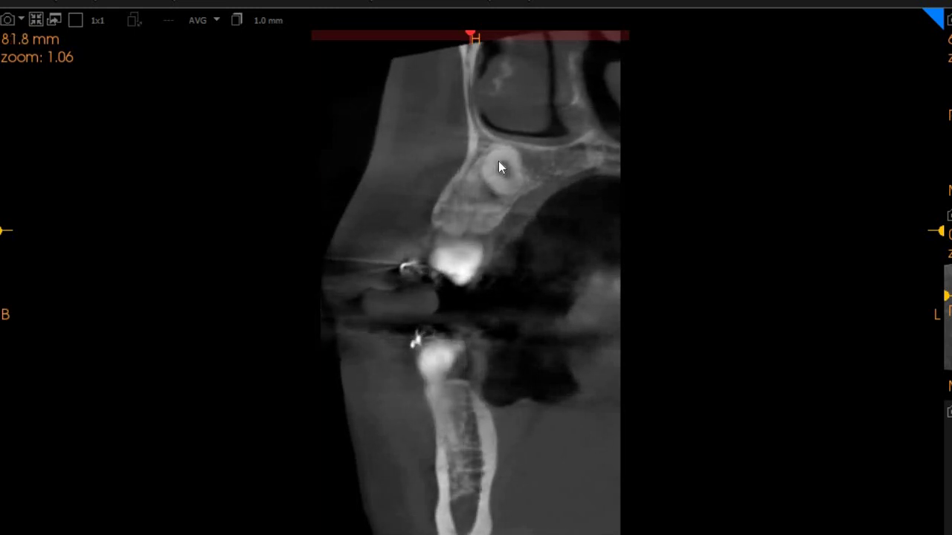
pyautogui.scroll(-4, 489, 212)
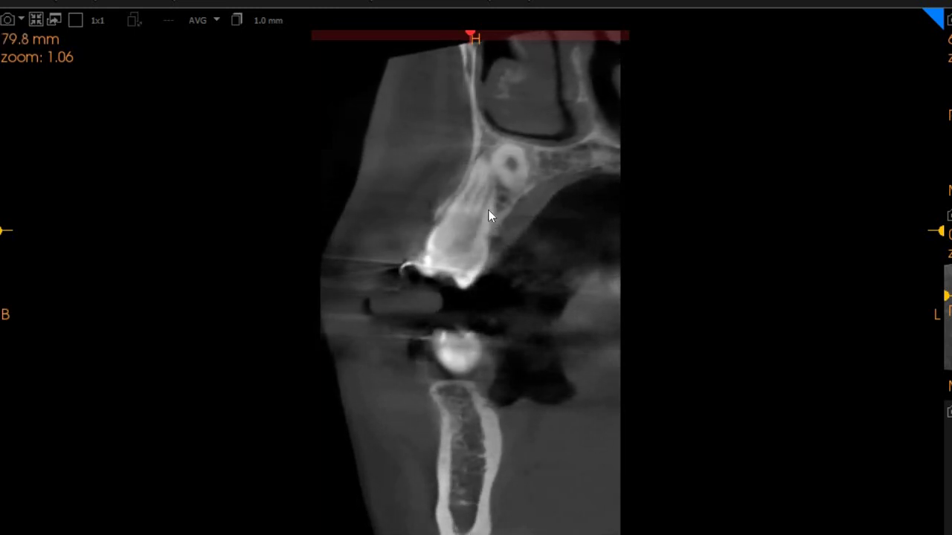
pyautogui.scroll(-4, 490, 214)
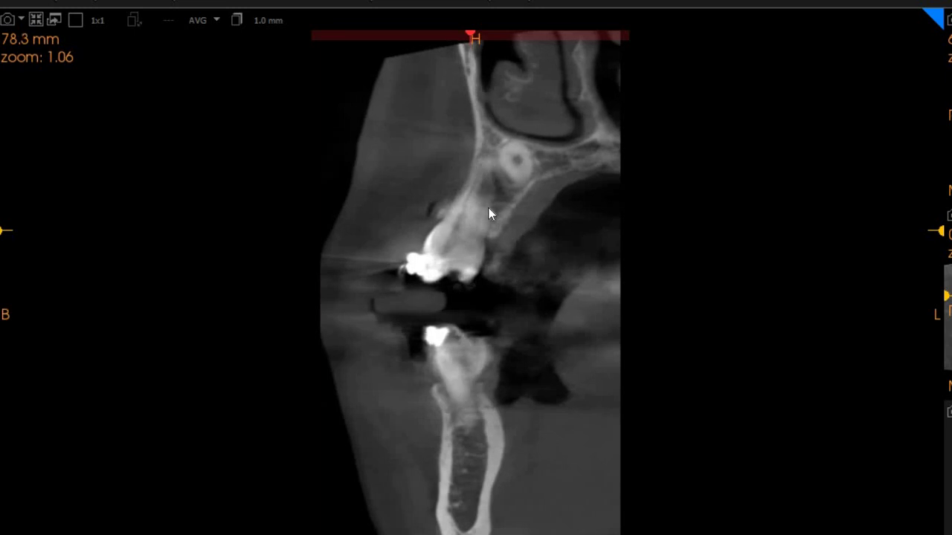
pyautogui.scroll(-4, 488, 211)
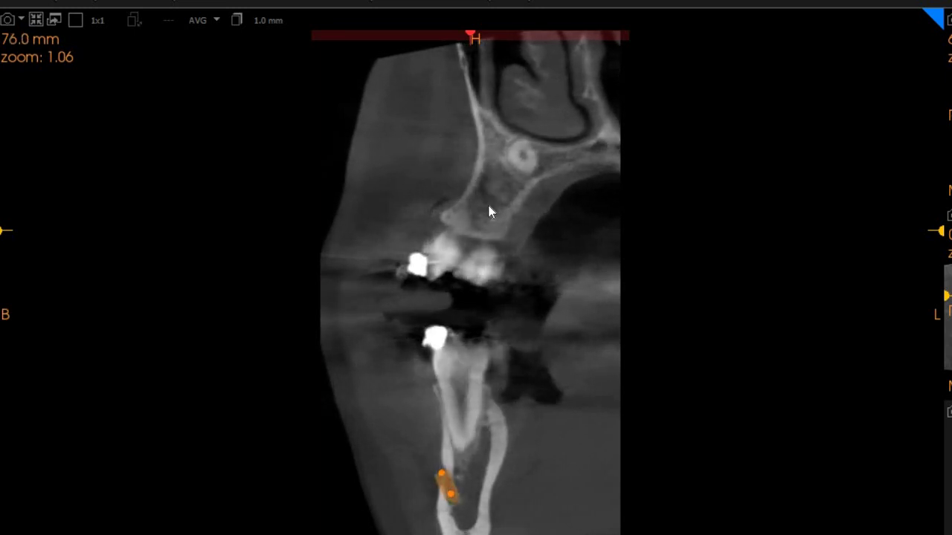
pyautogui.scroll(-4, 488, 209)
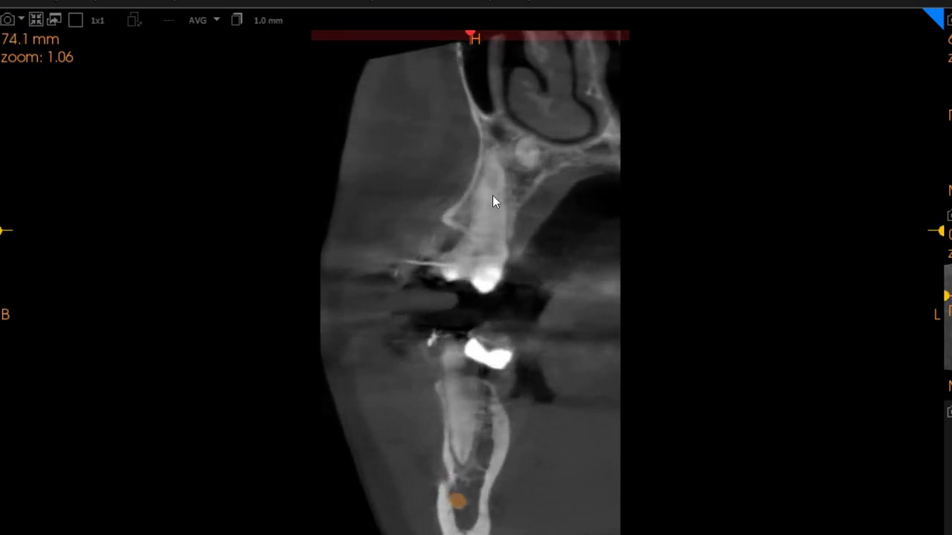
pyautogui.scroll(-2, 520, 175)
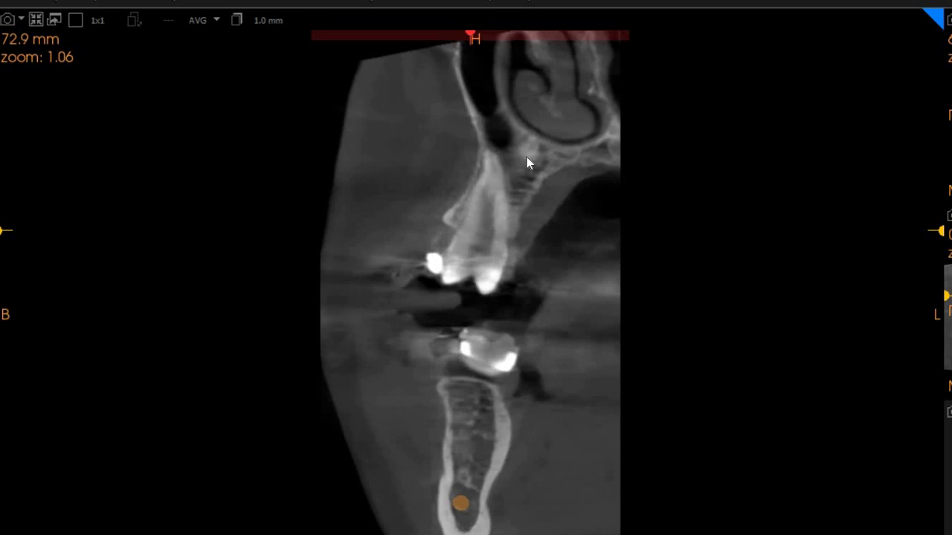
pyautogui.scroll(1, 532, 153)
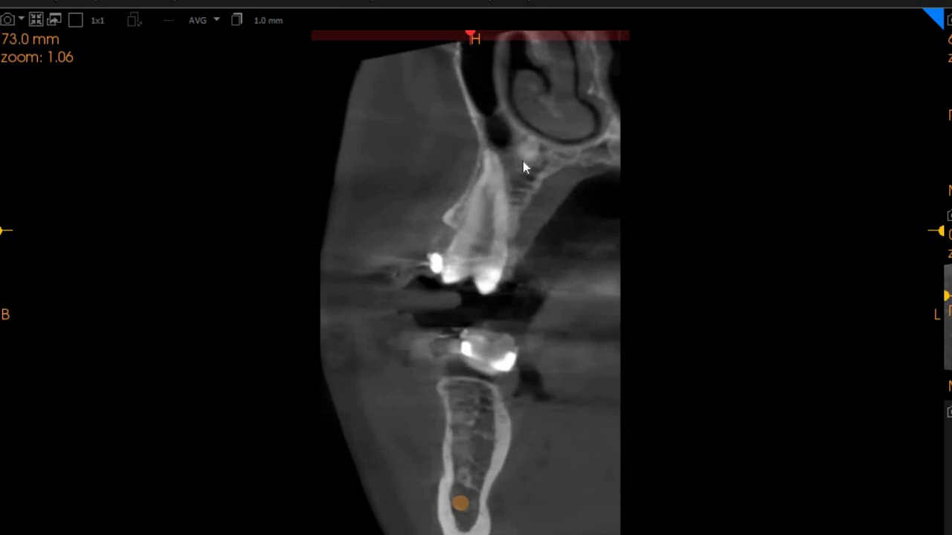
pyautogui.scroll(-4, 524, 165)
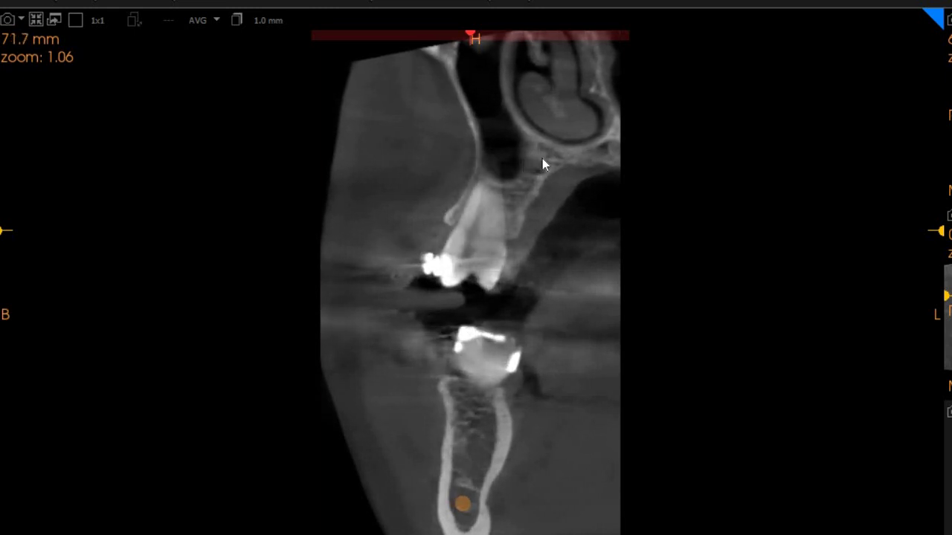
pyautogui.scroll(-2, 542, 161)
pyautogui.scroll(2, 543, 166)
pyautogui.scroll(6, 543, 167)
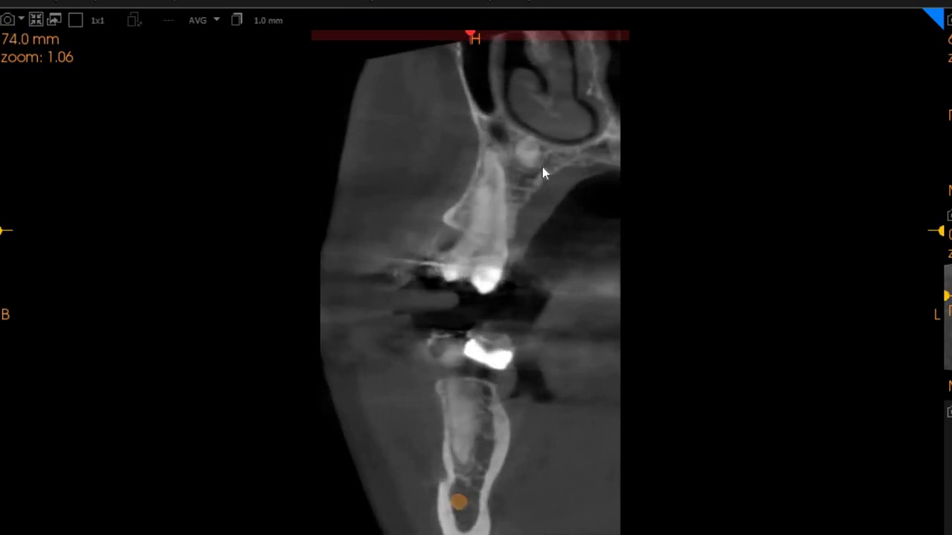
pyautogui.scroll(4, 542, 166)
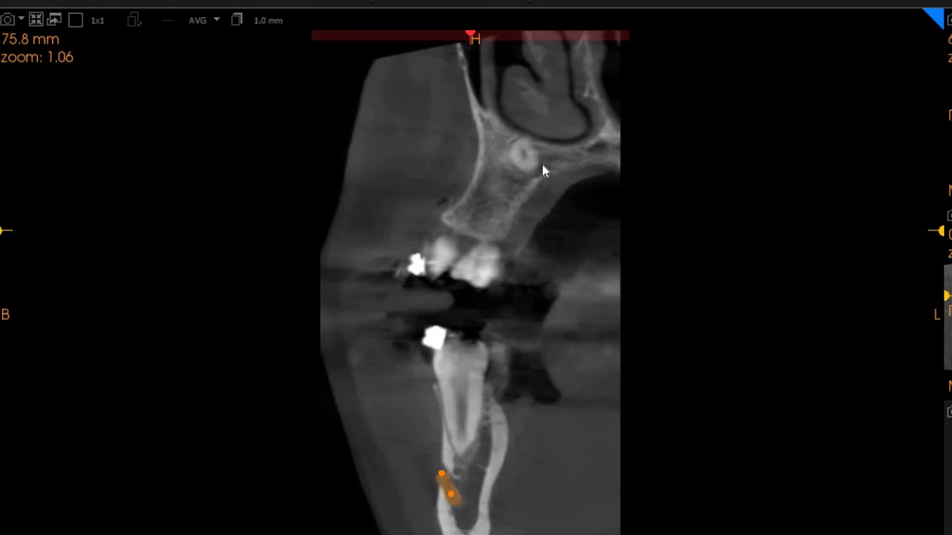
pyautogui.scroll(4, 542, 166)
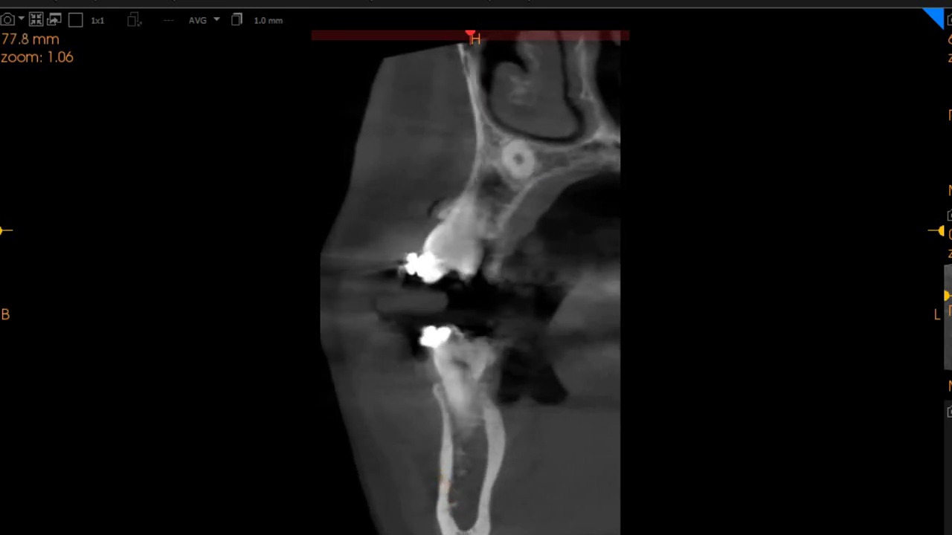
pyautogui.scroll(1, 541, 166)
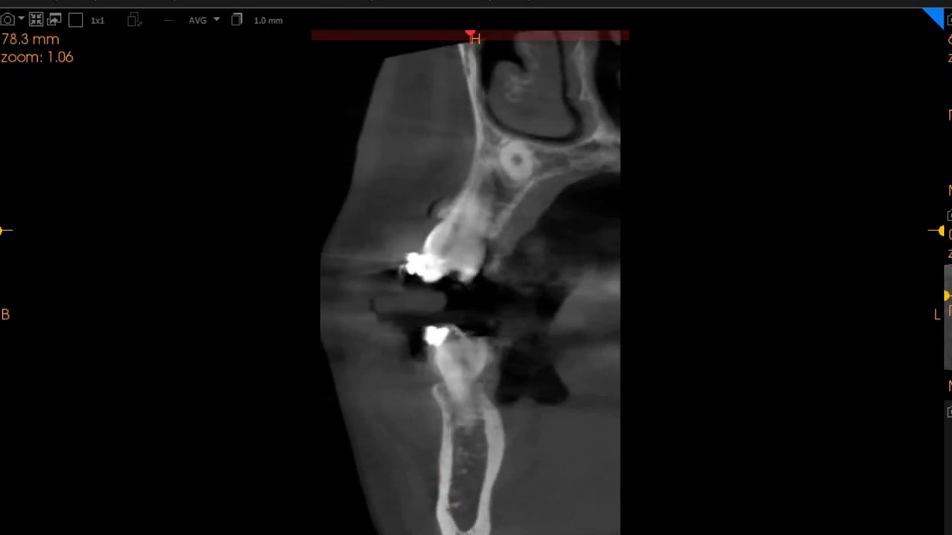
pyautogui.scroll(20, 542, 167)
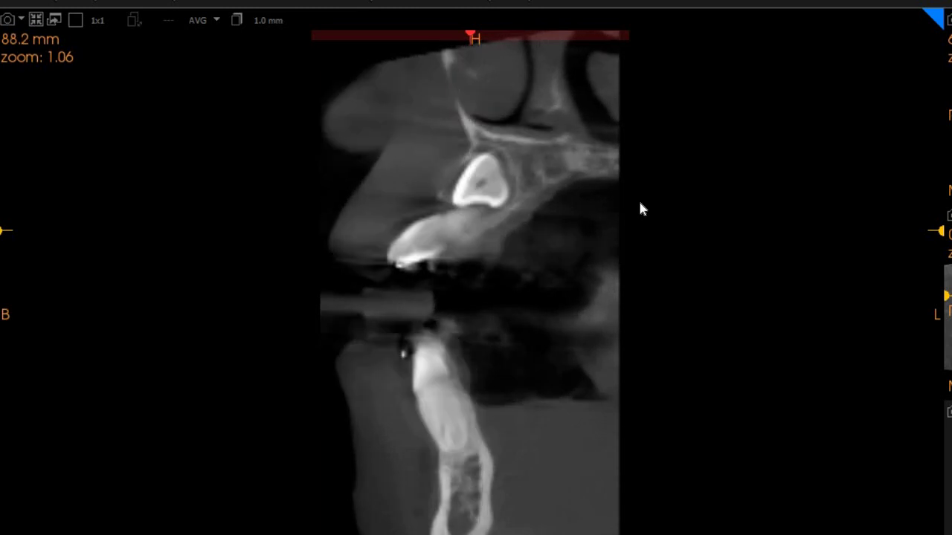
# Step: Review the 85–89 mm cross-sections, ending on the 62.2 mm axial slice of the upper arch
pyautogui.scroll(2, 540, 204)
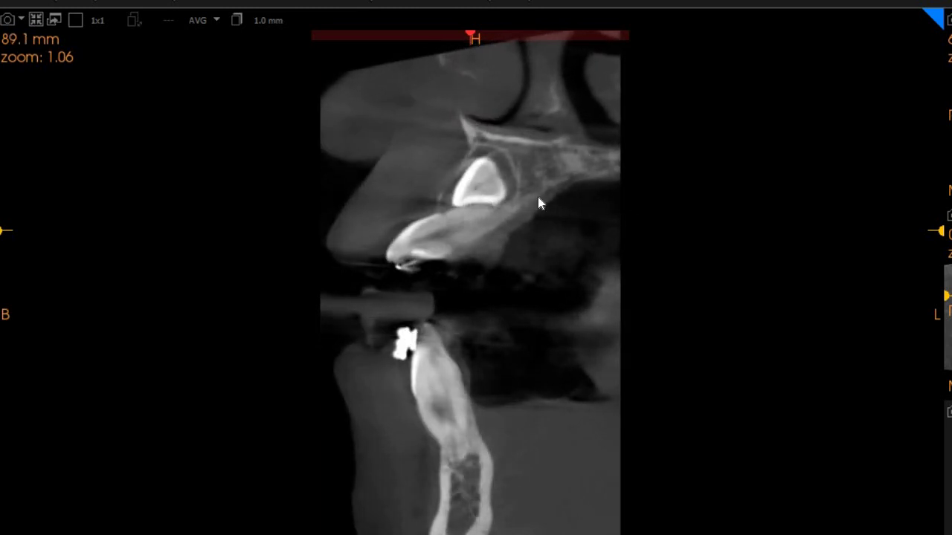
pyautogui.scroll(-1, 539, 199)
pyautogui.scroll(1, 541, 197)
pyautogui.scroll(-1, 542, 196)
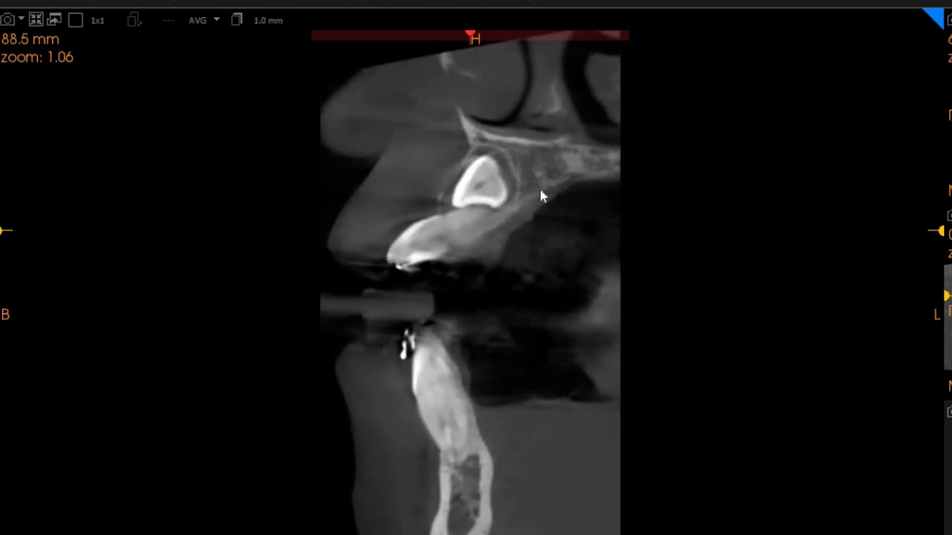
pyautogui.scroll(-3, 541, 196)
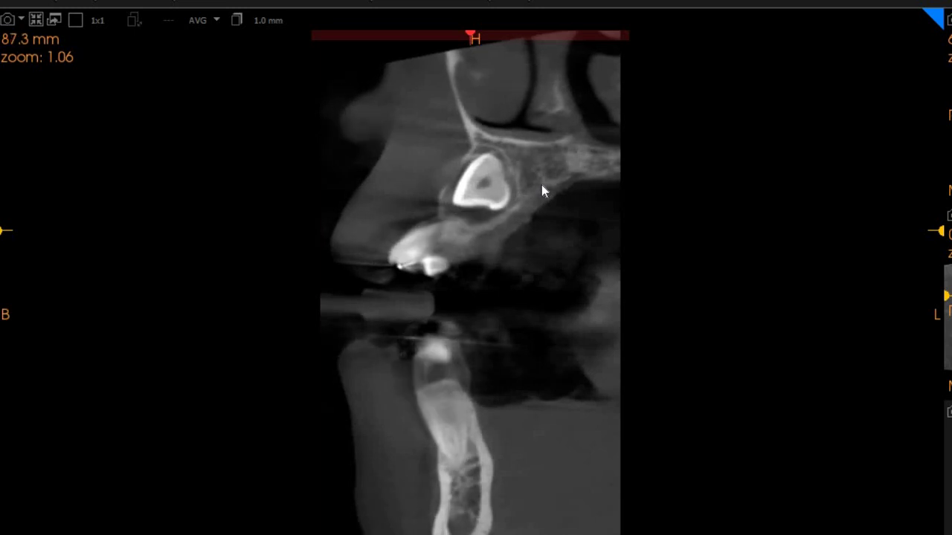
pyautogui.scroll(-5, 541, 185)
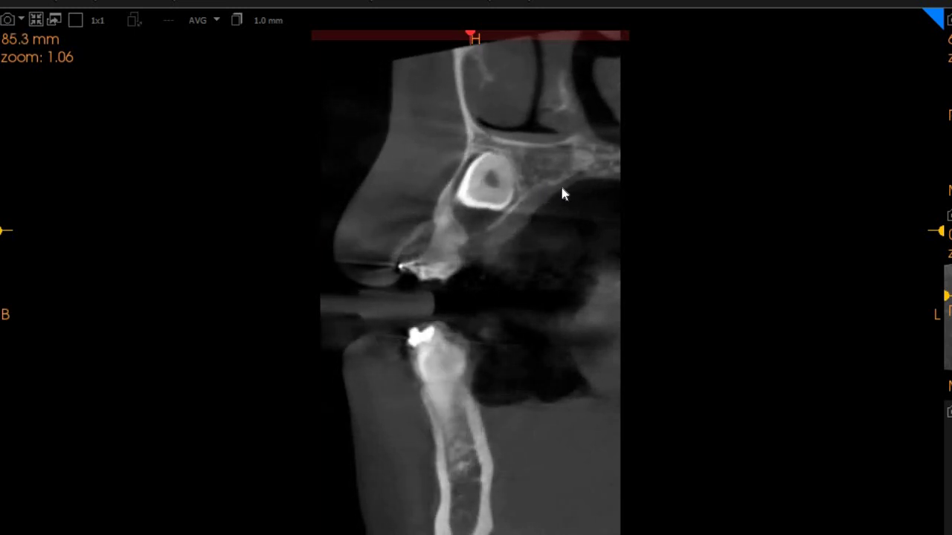
pyautogui.scroll(1, 541, 185)
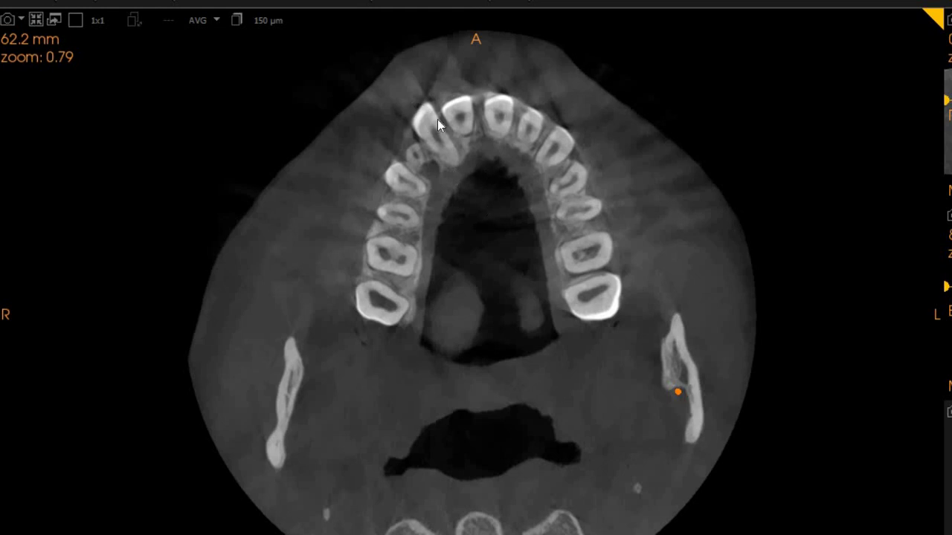
# Step: Move the axial slice from 62.2 mm up to 68.4 mm and back to 67.0 mm
pyautogui.scroll(9, 567, 153)
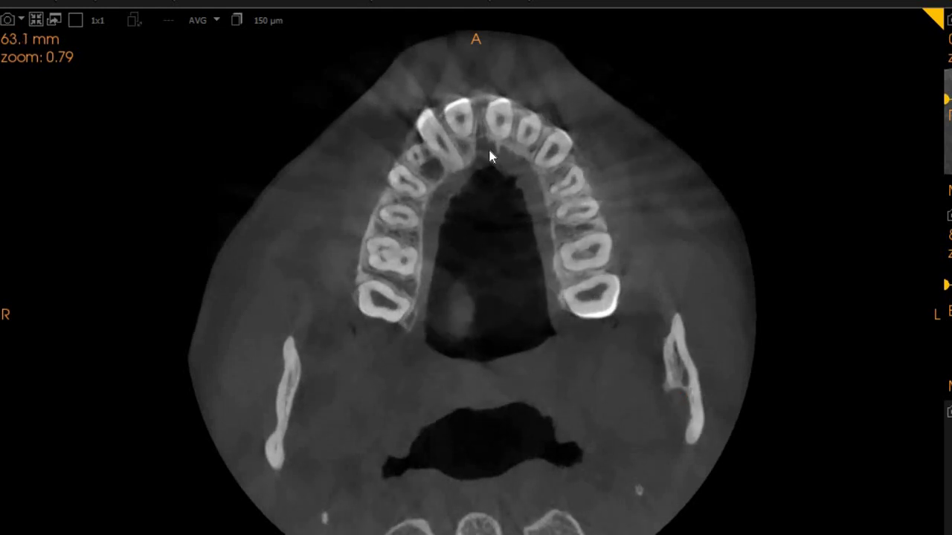
pyautogui.scroll(15, 489, 154)
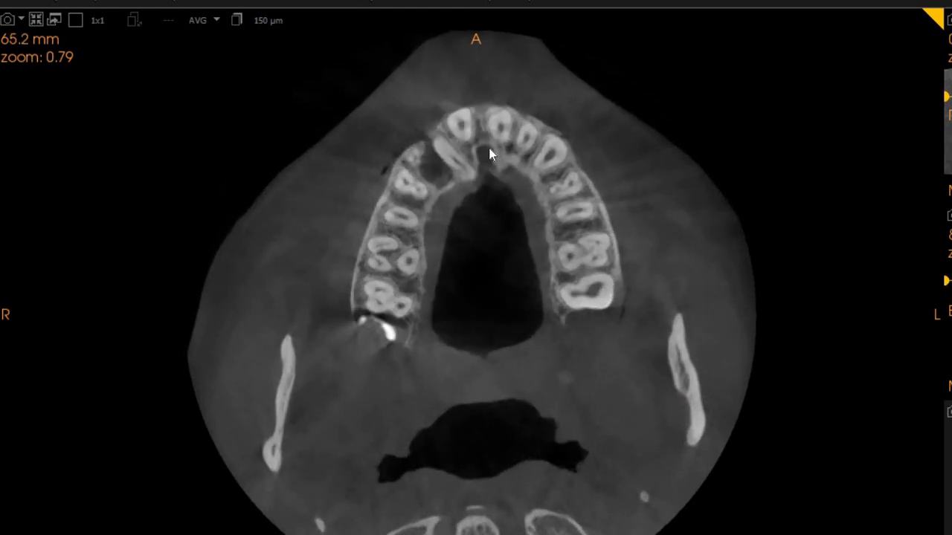
pyautogui.scroll(14, 489, 154)
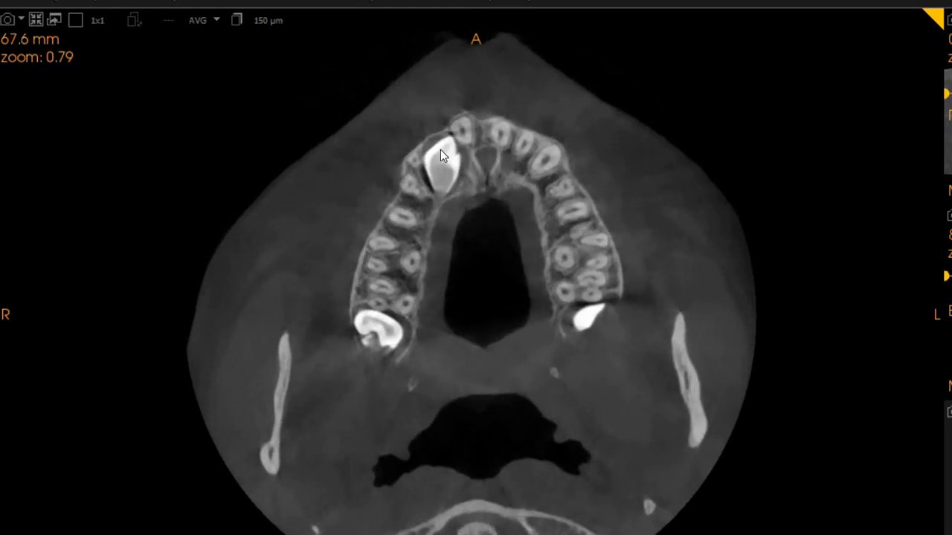
pyautogui.scroll(2, 463, 170)
pyautogui.scroll(-9, 452, 159)
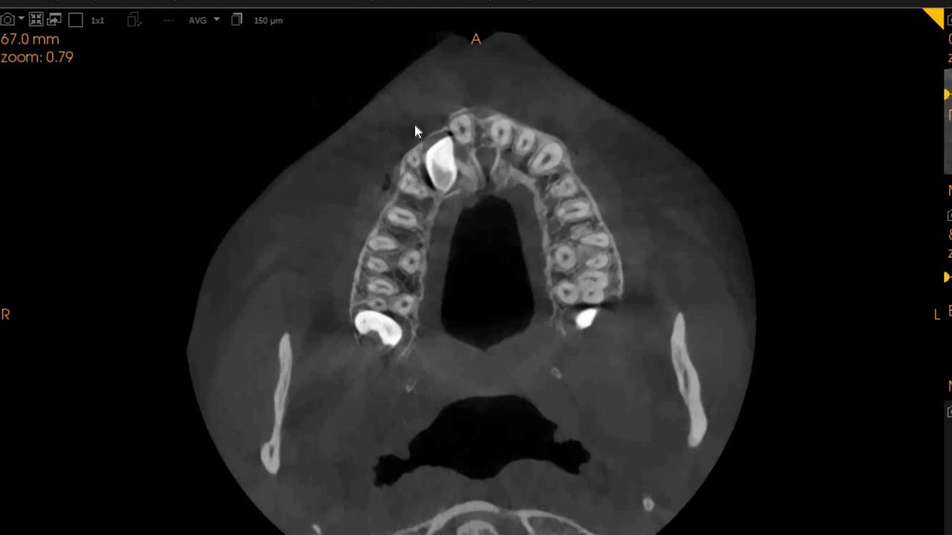
# Step: Zoom the 67.0 mm axial slice to 1.20 and draw red arrows at the front incisor and anterior teeth
pyautogui.moveTo(404, 128); pyautogui.dragTo(130, 93, button='right')
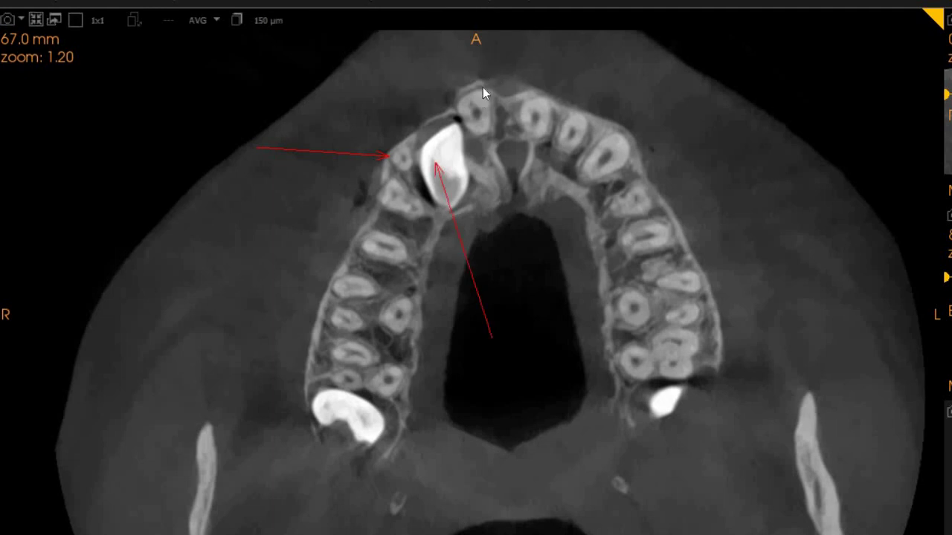
pyautogui.moveTo(482, 87); pyautogui.dragTo(486, 50)
pyautogui.moveTo(567, 56); pyautogui.dragTo(485, 45)
pyautogui.scroll(-5, 631, 163)
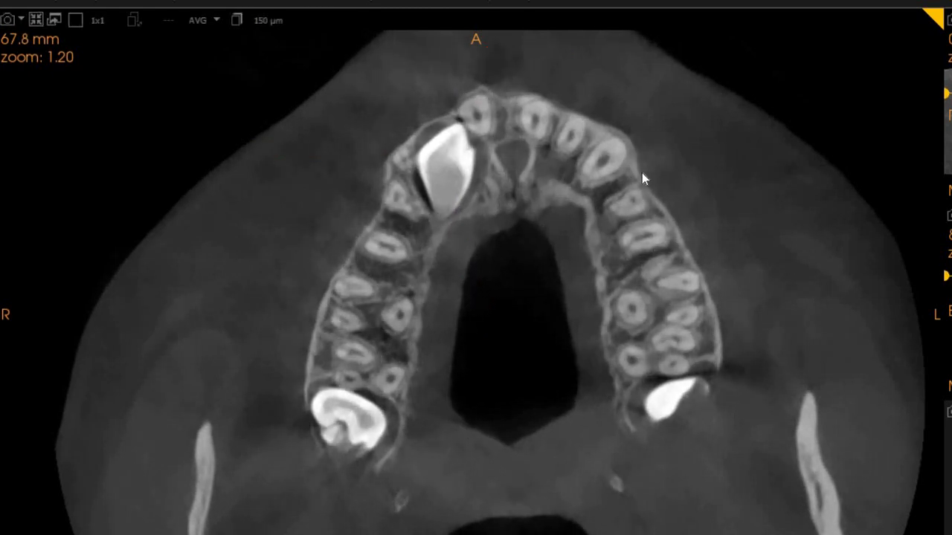
pyautogui.scroll(10, 642, 172)
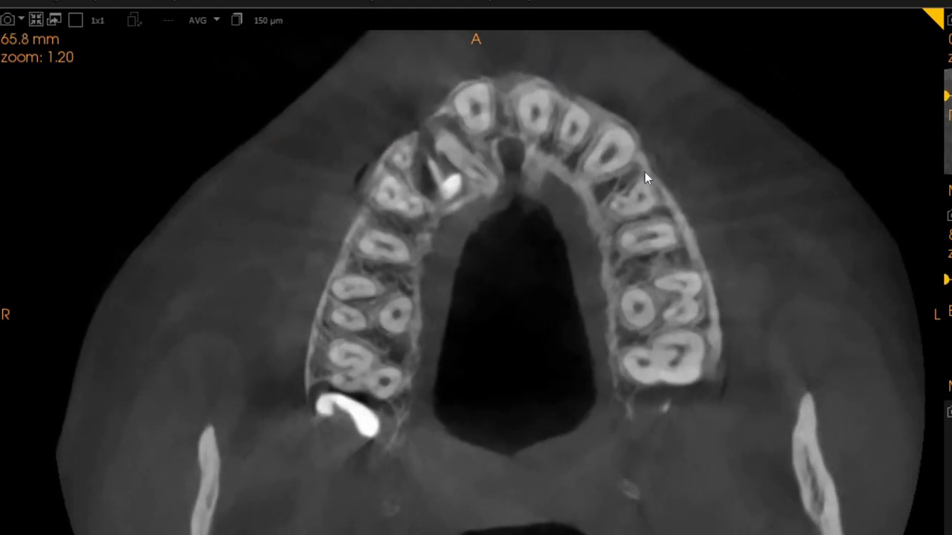
pyautogui.scroll(9, 645, 172)
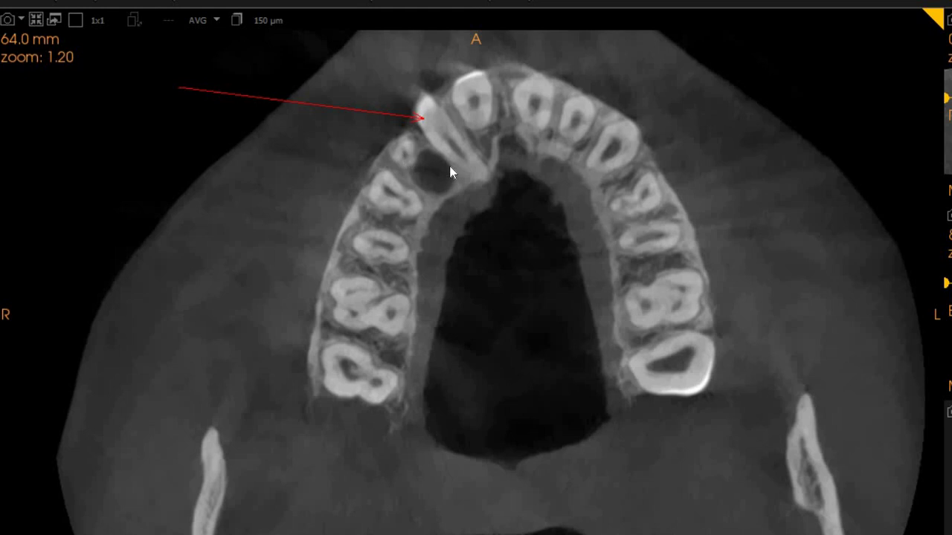
pyautogui.scroll(-7, 450, 166)
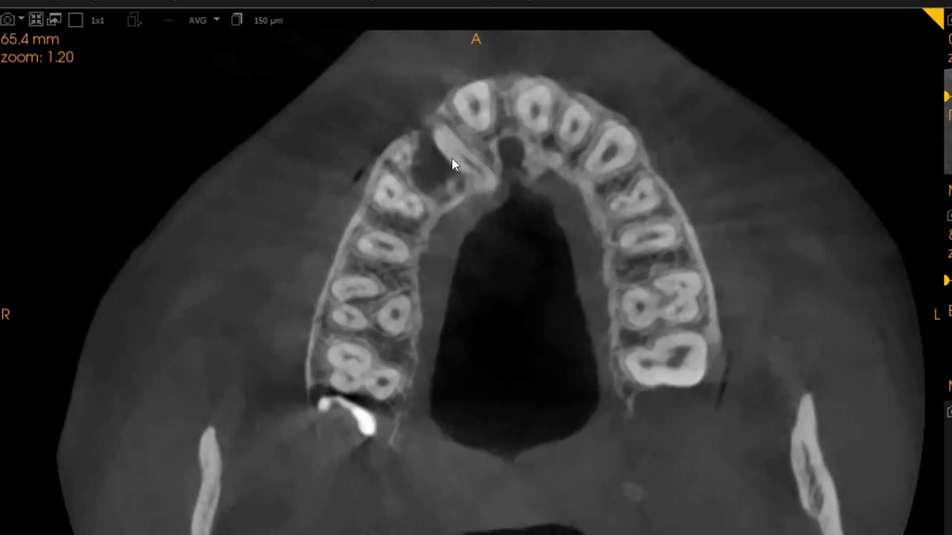
pyautogui.scroll(-10, 452, 164)
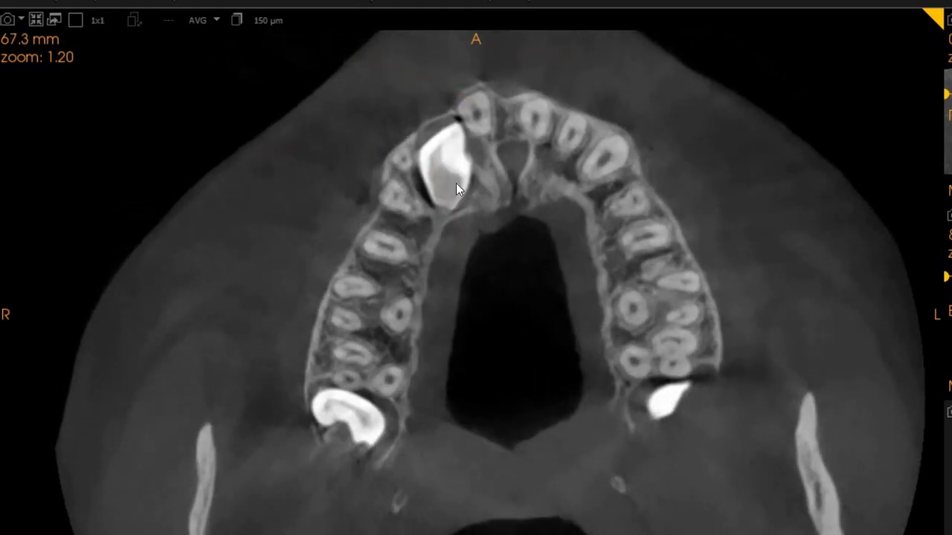
pyautogui.scroll(2, 453, 181)
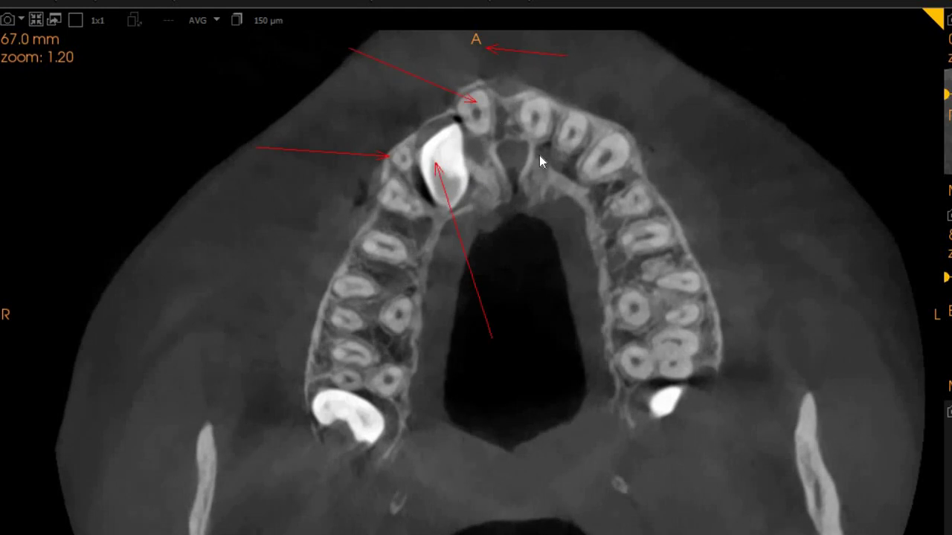
# Step: Shift the axial slice from 67.0 mm to 66.6 mm, where the red arrows no longer show
pyautogui.scroll(3, 521, 173)
pyautogui.scroll(-2, 499, 193)
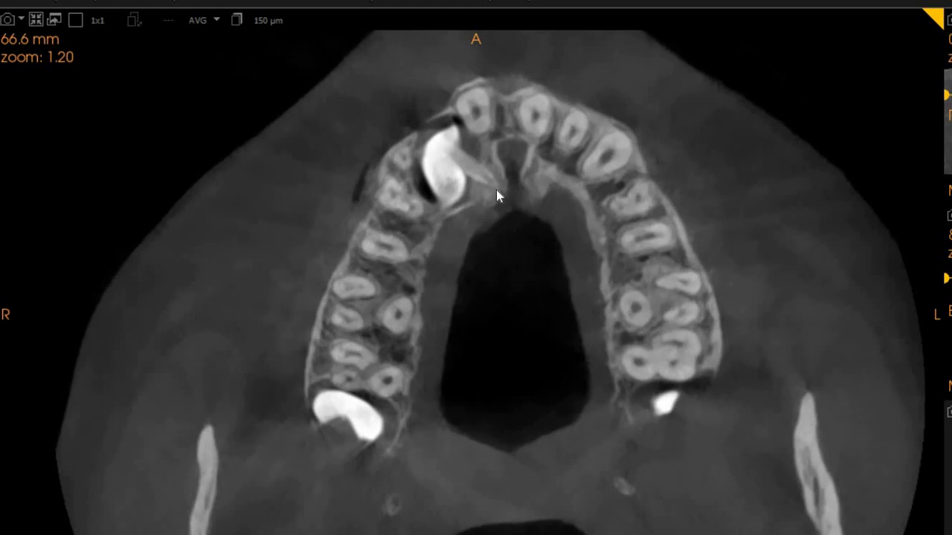
pyautogui.scroll(1, 482, 194)
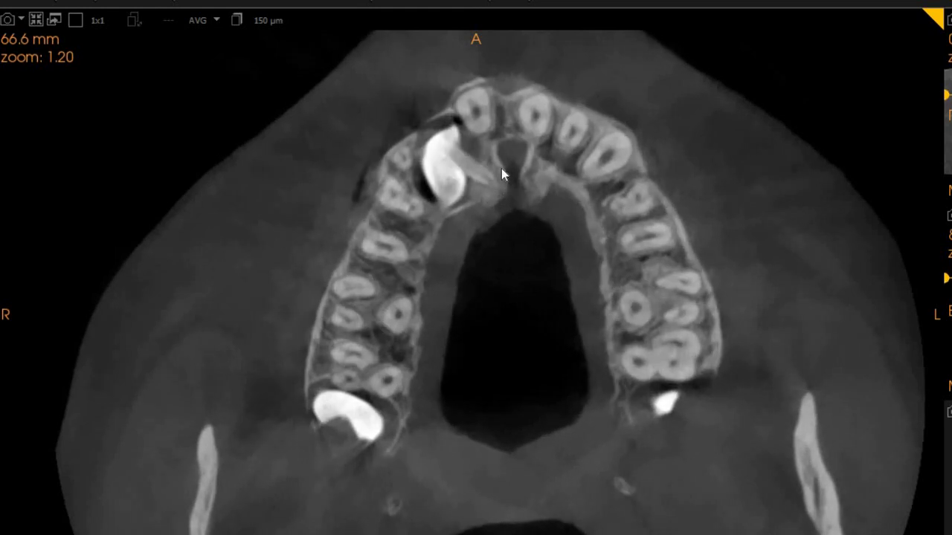